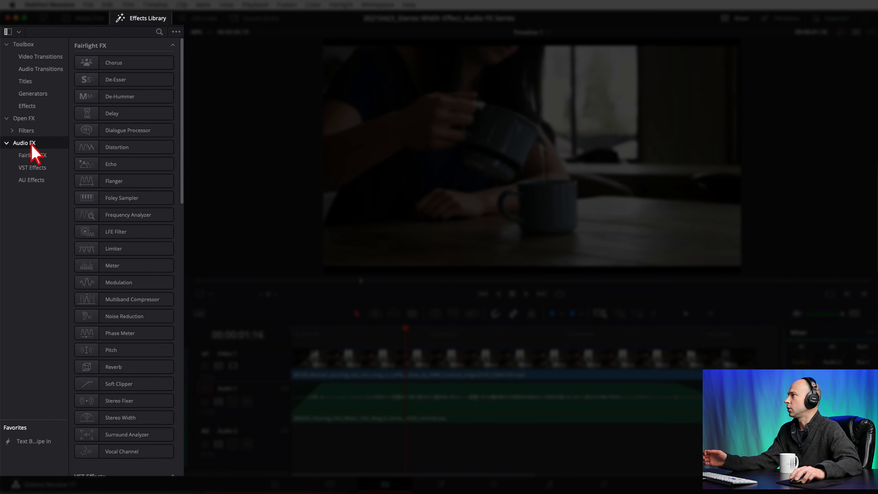
# Apply the Fairlight FX Stereo Width effect to the pouring-water clip on Audio 1 and close its settings window.
pyautogui.click(39, 157)
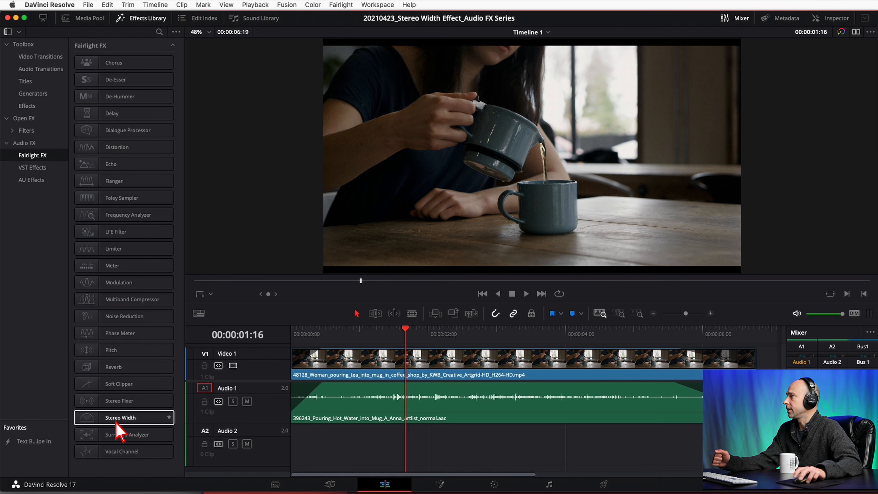
pyautogui.moveTo(116, 423); pyautogui.dragTo(468, 419)
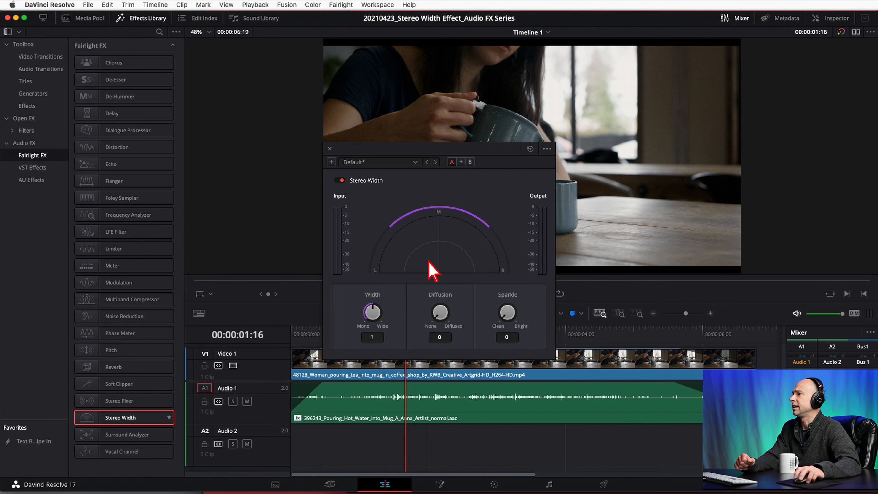
pyautogui.click(330, 150)
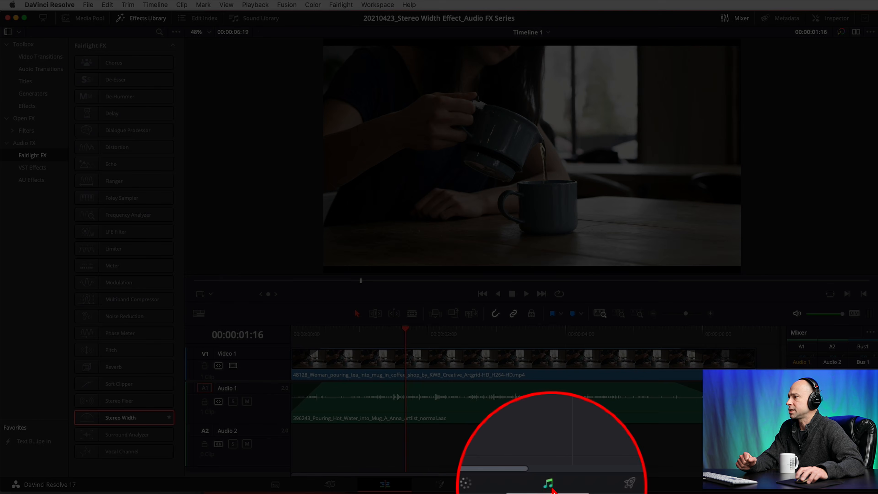
# Switch to the Fairlight page and increase the audio track height to show the clip's waveforms.
pyautogui.click(551, 488)
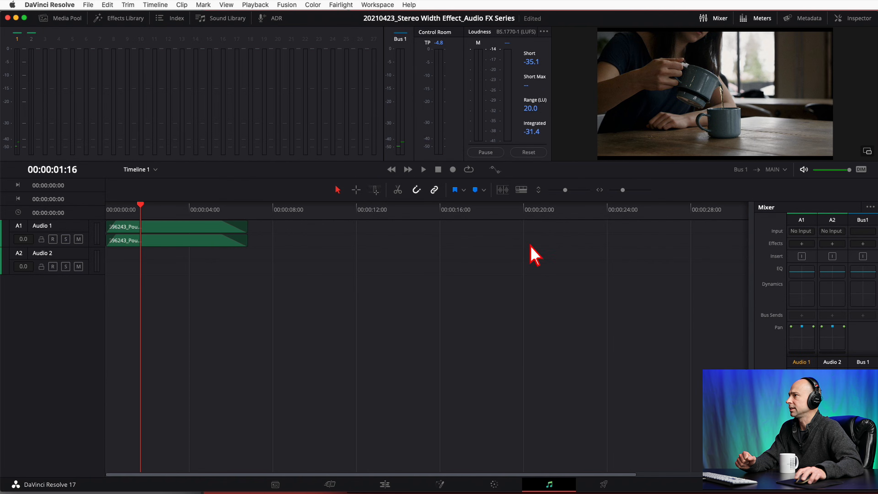
pyautogui.moveTo(564, 190); pyautogui.dragTo(568, 190)
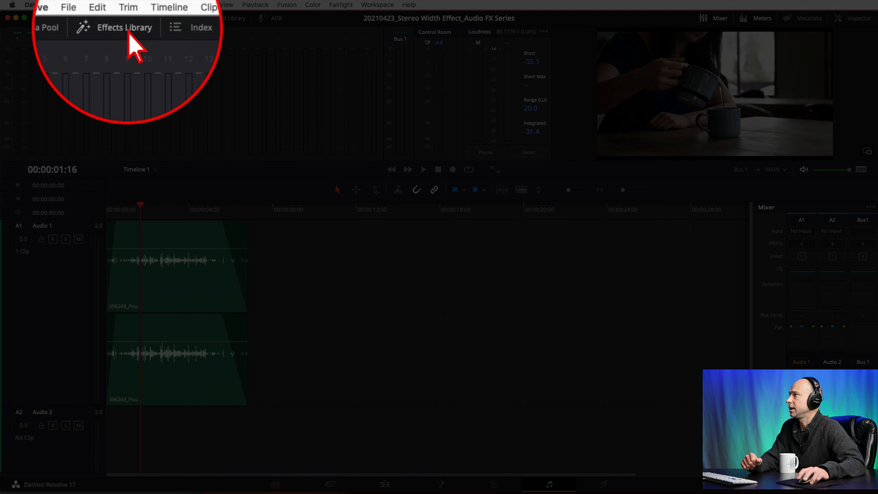
# Apply the Fairlight FX Stereo Width effect to the entire Audio 1 track and locate it in the mixer.
pyautogui.click(128, 22)
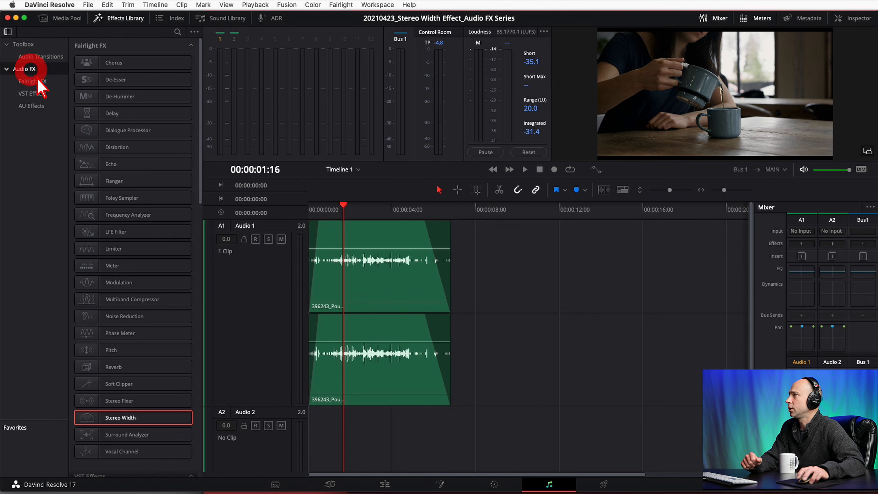
pyautogui.click(34, 81)
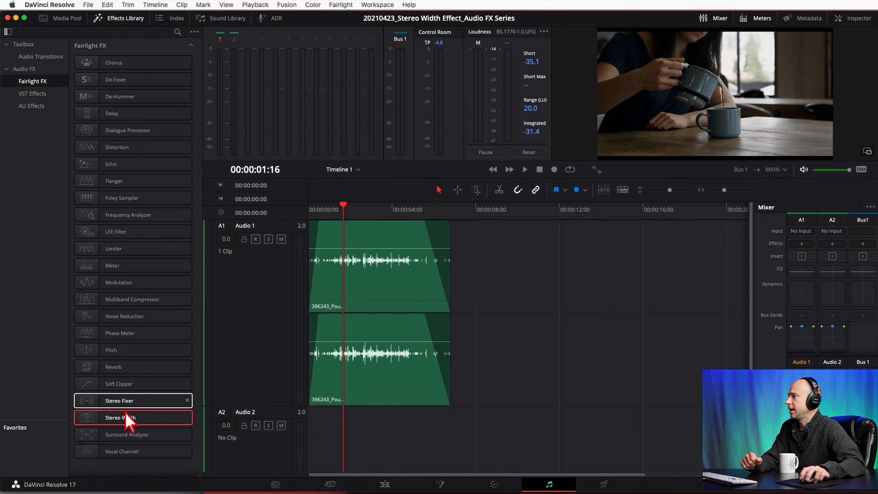
pyautogui.moveTo(145, 420); pyautogui.dragTo(270, 303)
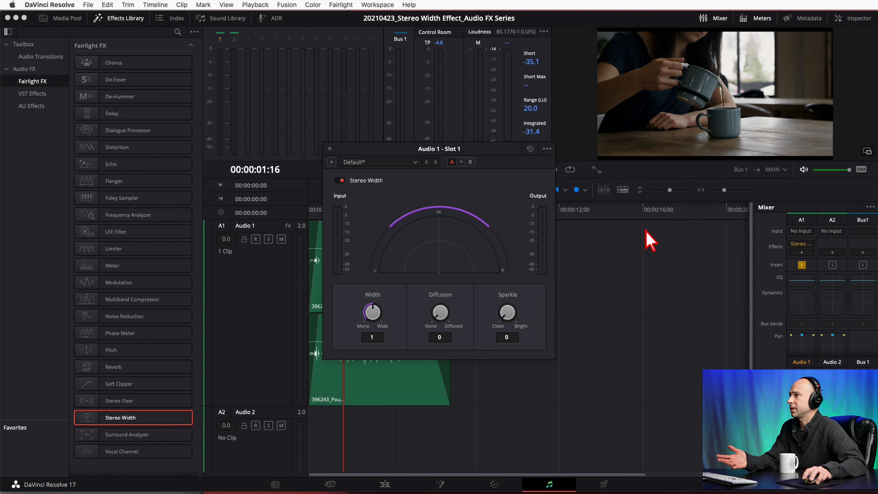
pyautogui.moveTo(809, 247)
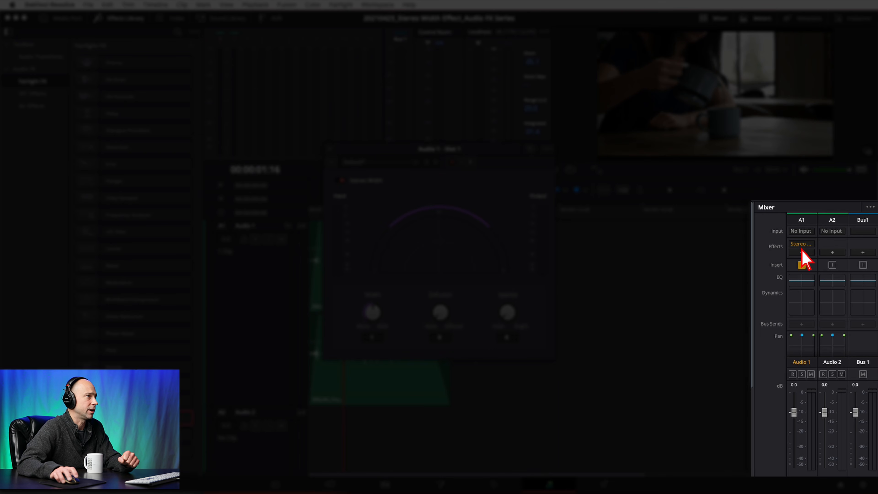
pyautogui.click(809, 244)
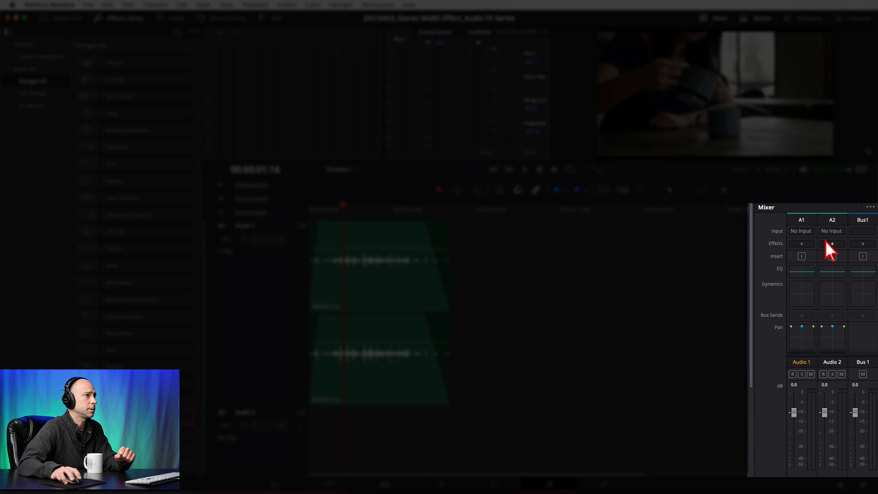
# Check that Effects is enabled in the mixer's display options and find the Effects row.
pyautogui.click(870, 207)
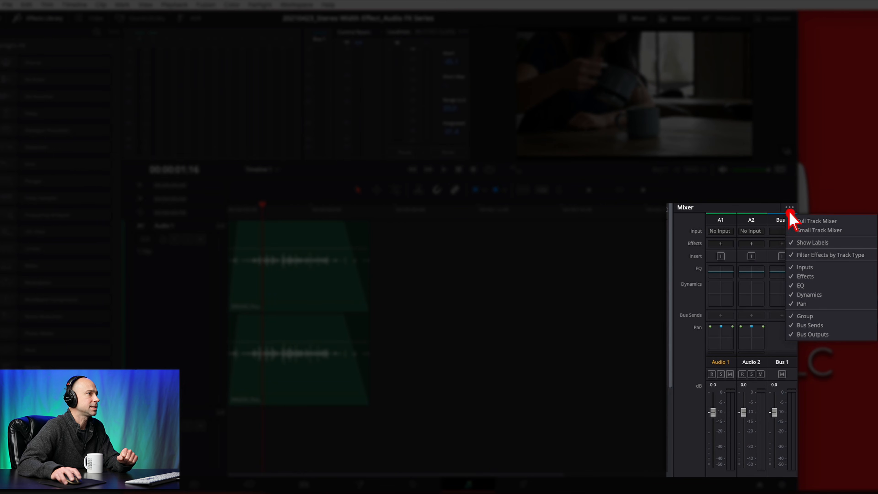
pyautogui.click(820, 277)
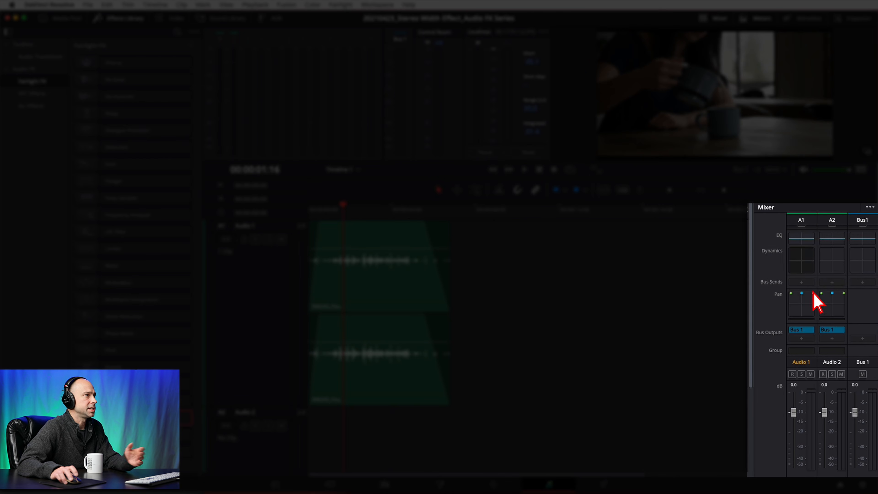
pyautogui.scroll(3, 801, 310)
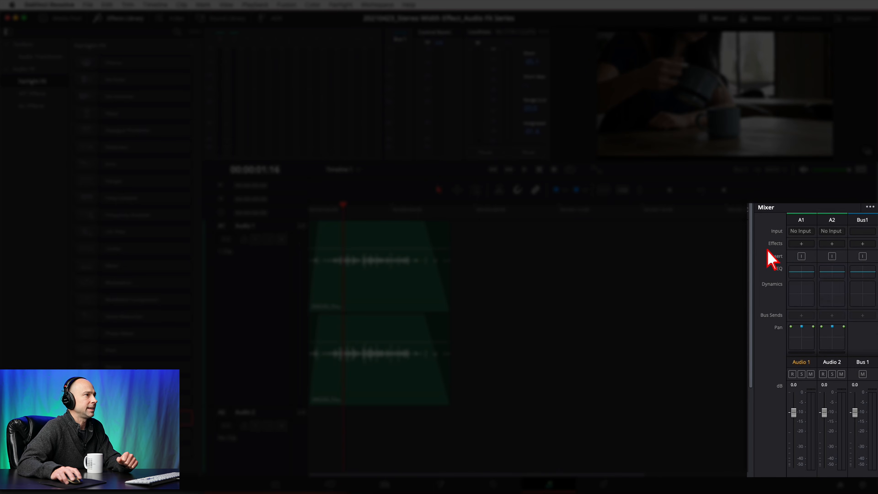
# Add the Stereo Width effect from the Imaging category to the Audio 1 channel in the mixer.
pyautogui.click(801, 244)
pyautogui.moveTo(837, 300)
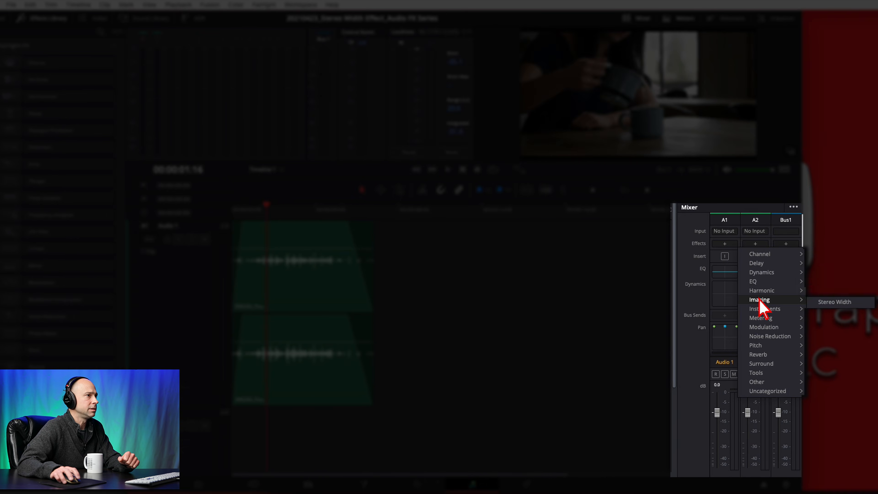
pyautogui.click(834, 303)
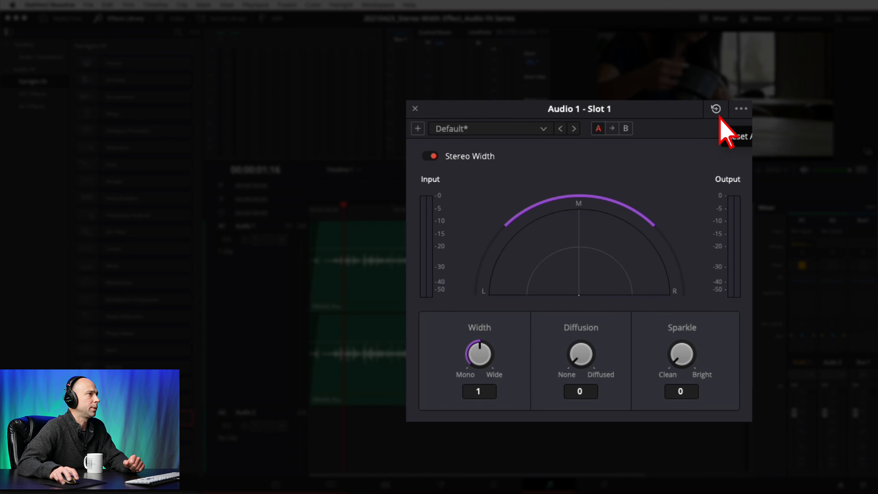
# Review the Stereo Width plugin's window options and its list of available presets.
pyautogui.click(741, 108)
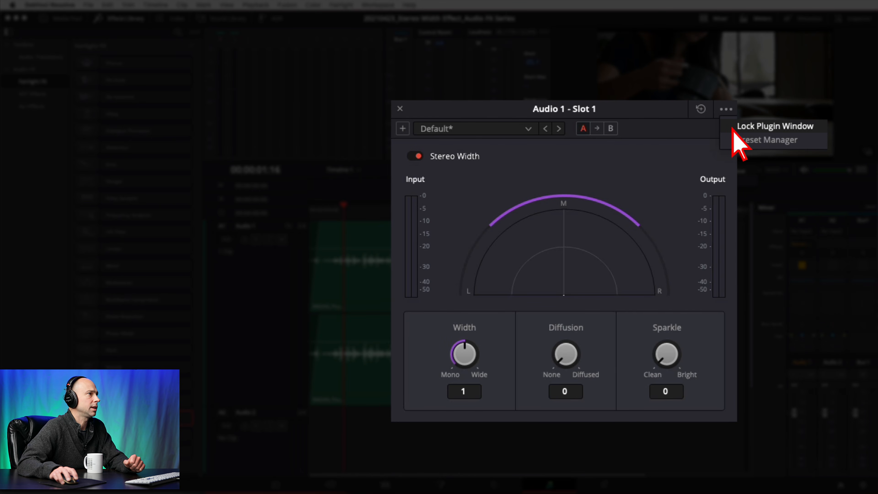
pyautogui.click(709, 146)
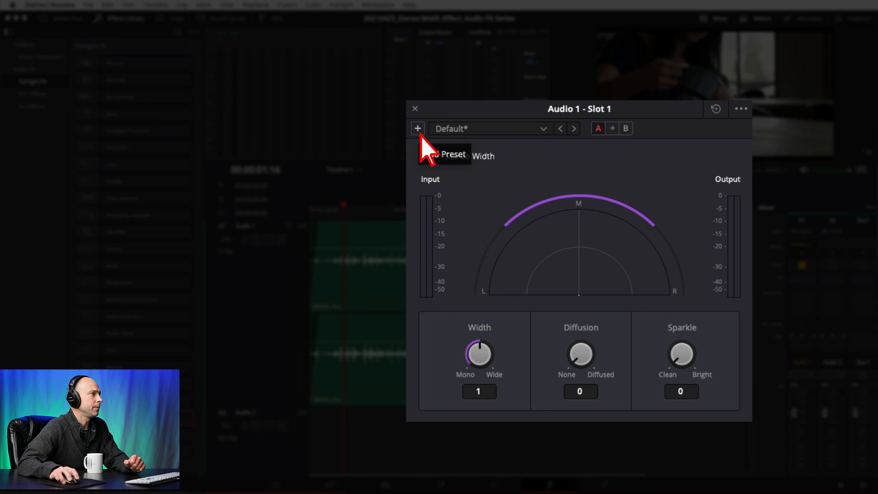
pyautogui.click(544, 131)
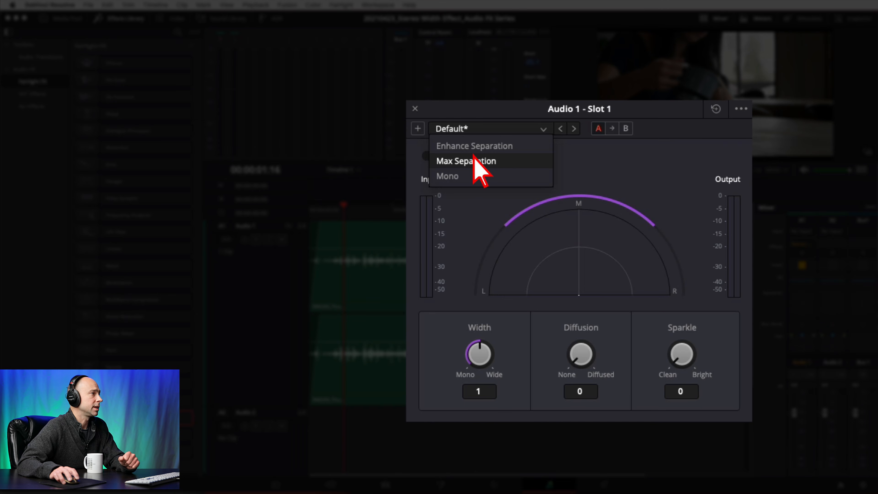
pyautogui.click(568, 136)
# Step through the Stereo Width presets Enhance Separation, Max Separation and Mono.
pyautogui.click(574, 130)
pyautogui.click(574, 131)
pyautogui.click(574, 129)
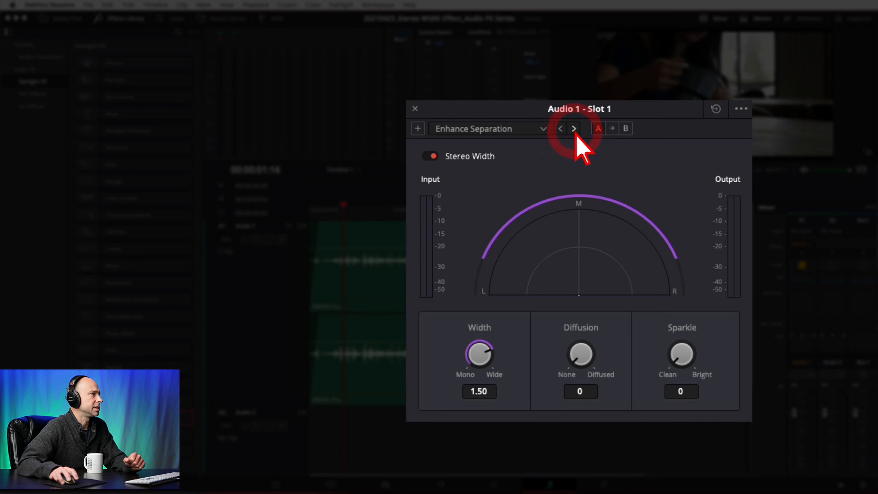
pyautogui.click(574, 131)
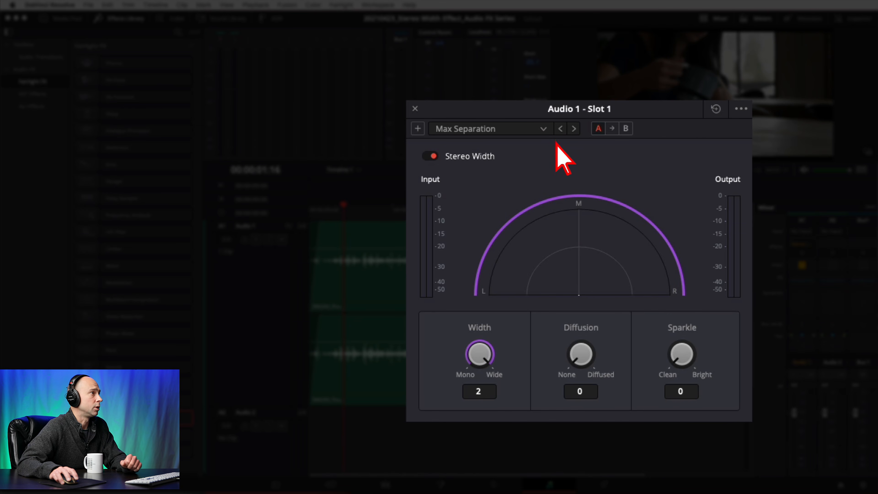
pyautogui.click(579, 130)
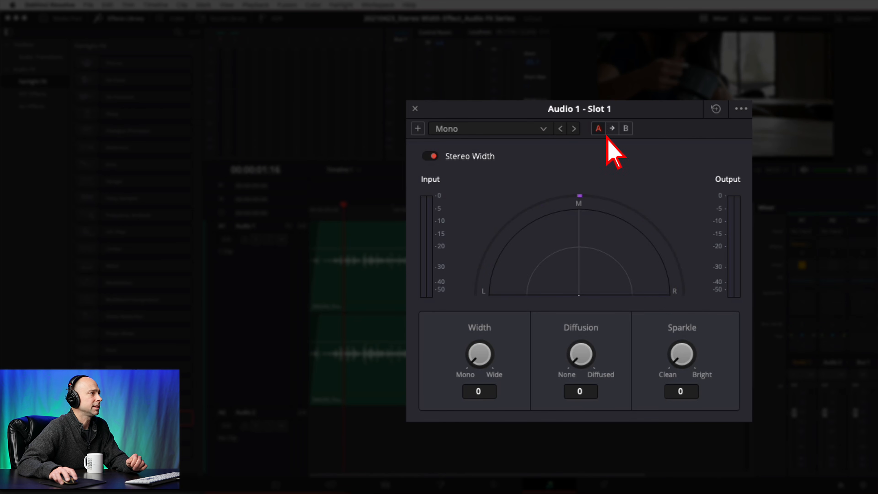
# Switch the plugin to comparison setting B and try the effect's on/off switch.
pyautogui.click(625, 129)
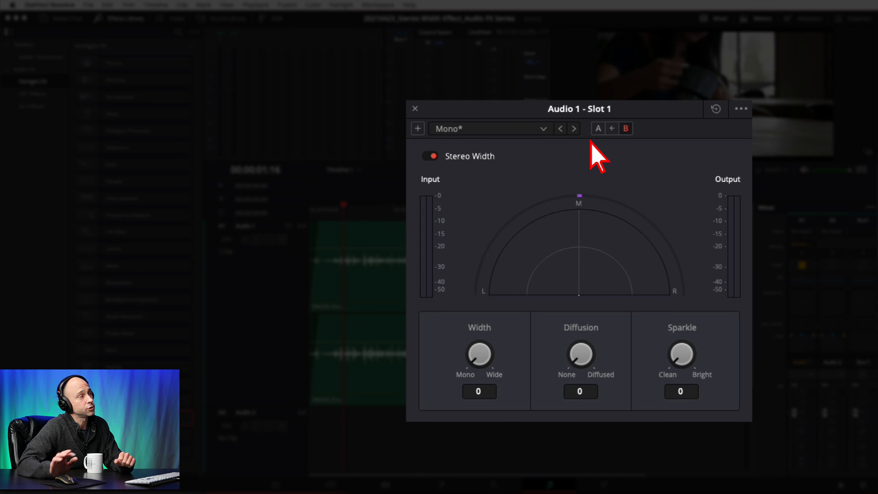
pyautogui.click(432, 160)
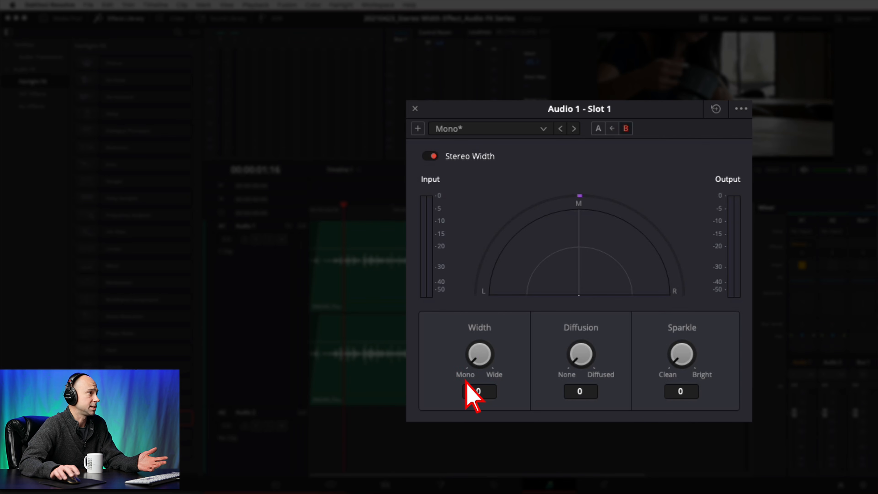
# Try Width at 2, reset it to its default of 1, and try out the Diffusion control.
pyautogui.moveTo(478, 359); pyautogui.dragTo(479, 281)
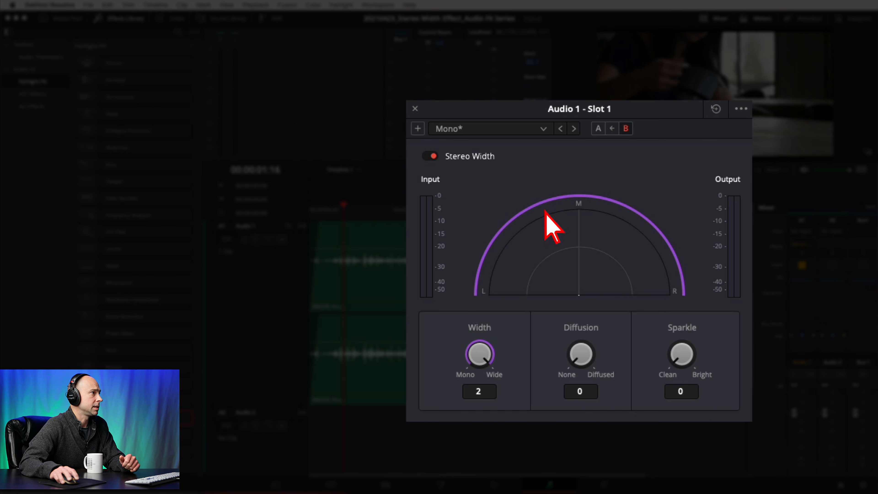
pyautogui.doubleClick(484, 356)
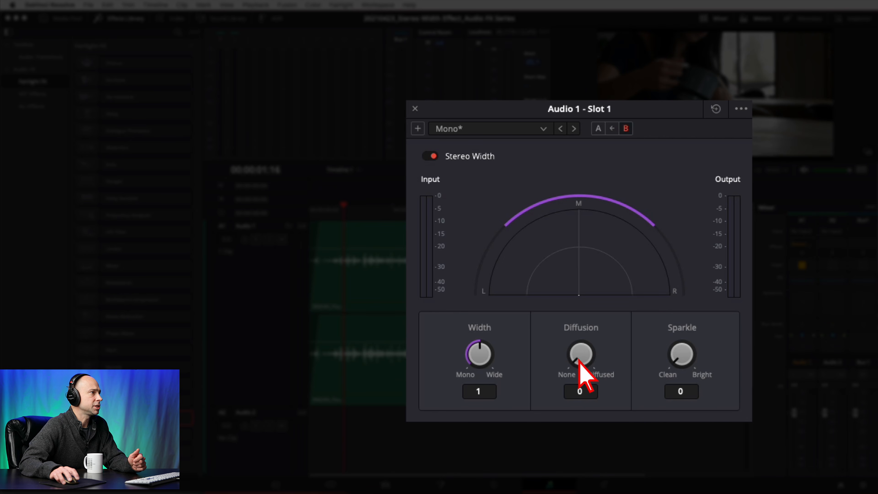
pyautogui.moveTo(578, 359); pyautogui.dragTo(654, 381)
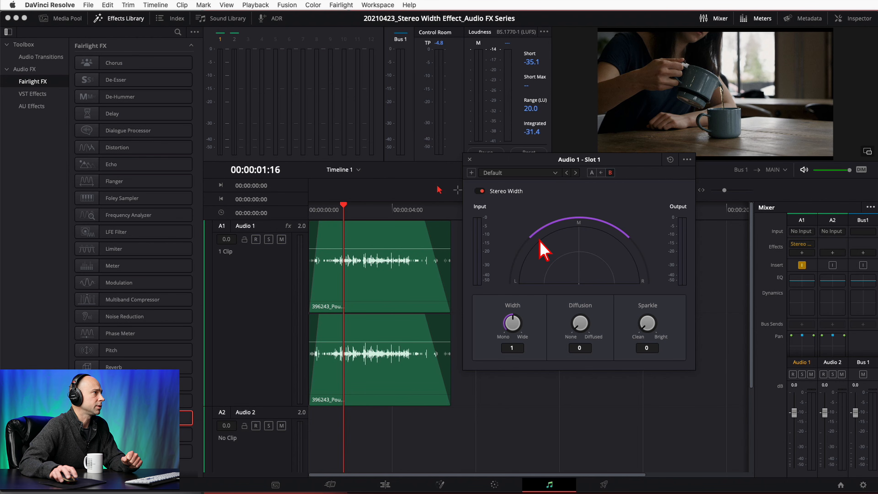
# Move the playhead to the timeline start, range-select the whole Audio 1 clip and enable loop playback.
pyautogui.click(314, 210)
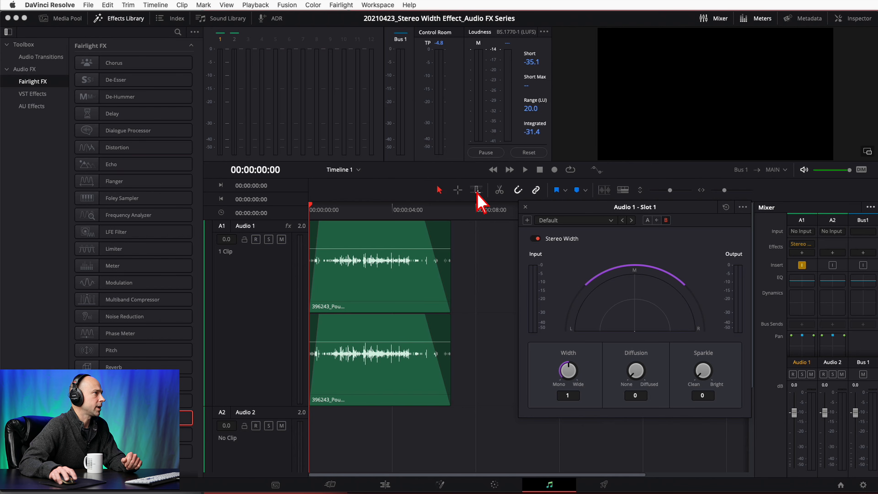
pyautogui.click(476, 190)
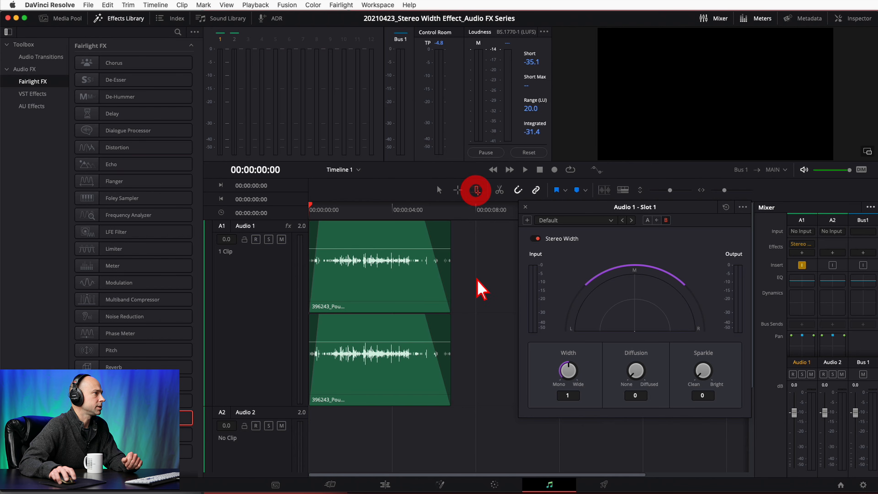
pyautogui.click(477, 191)
pyautogui.moveTo(450, 416); pyautogui.dragTo(305, 226)
pyautogui.click(570, 169)
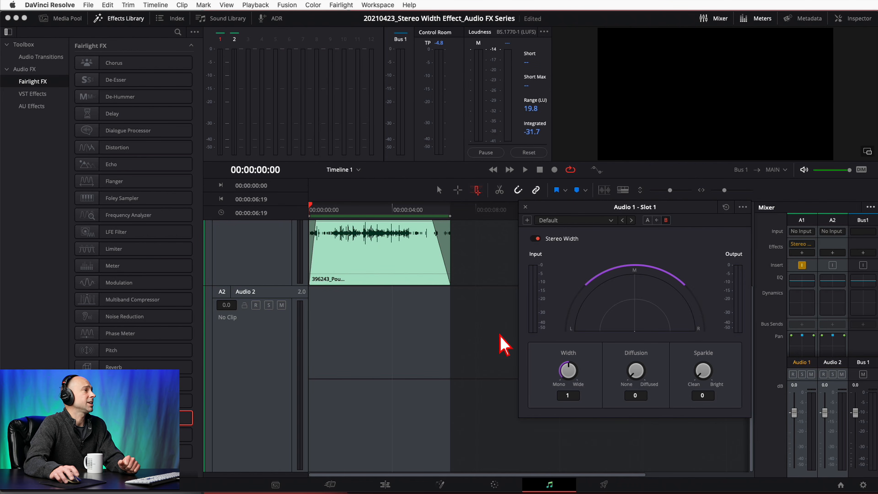
# Play the looped clip with Stereo Width bypassed and enabled to compare the sound and the meters.
pyautogui.click(536, 239)
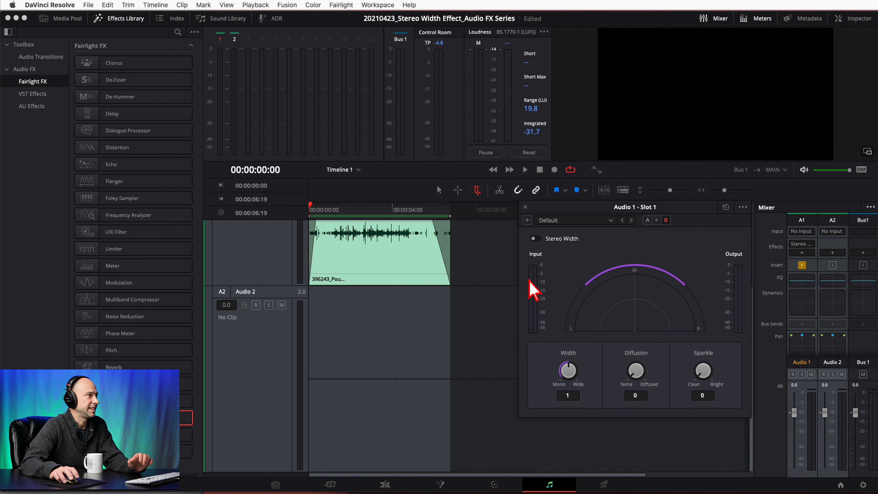
pyautogui.press('space')
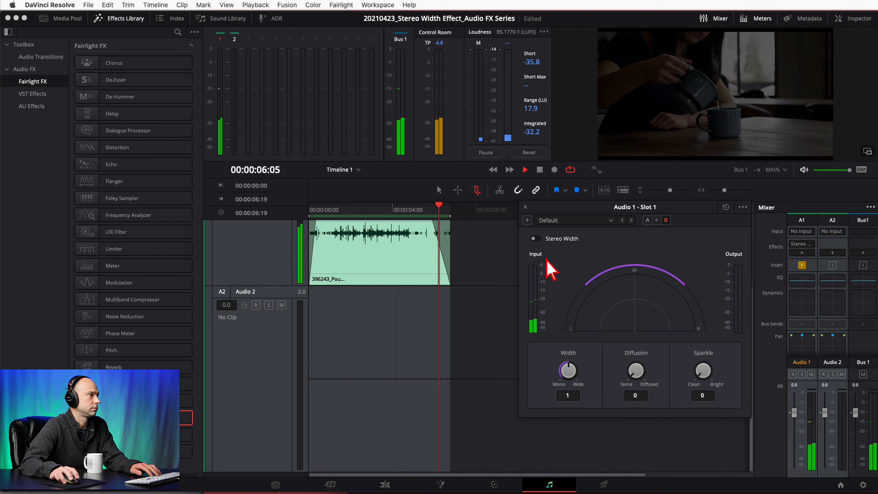
pyautogui.click(535, 238)
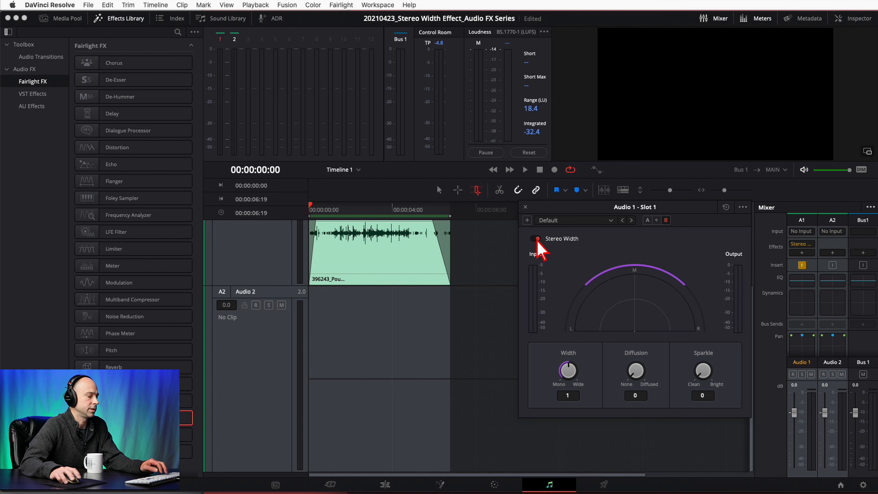
pyautogui.press('space')
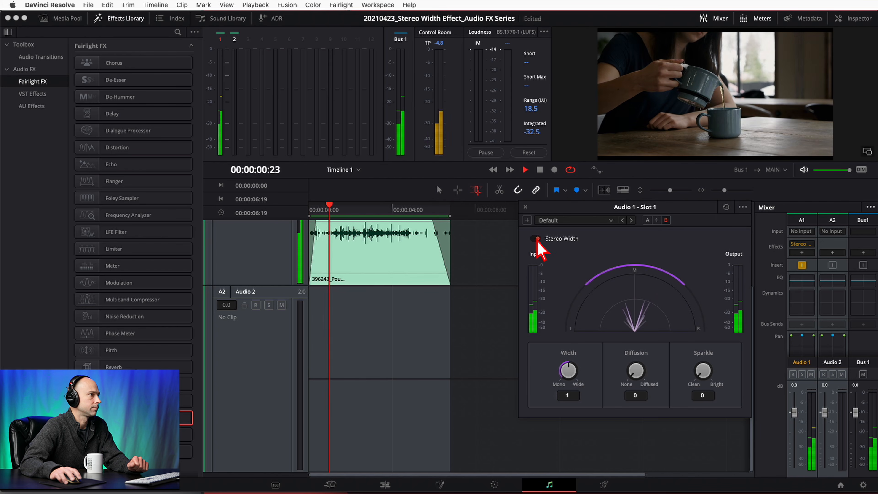
pyautogui.click(536, 239)
pyautogui.click(537, 239)
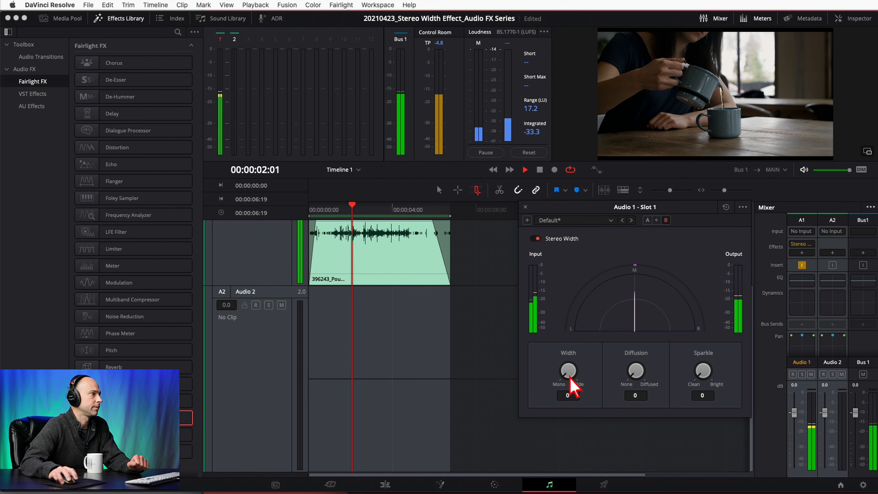
# Raise the Stereo Width effect's Width to 2 during looped playback.
pyautogui.moveTo(568, 381); pyautogui.dragTo(716, 437)
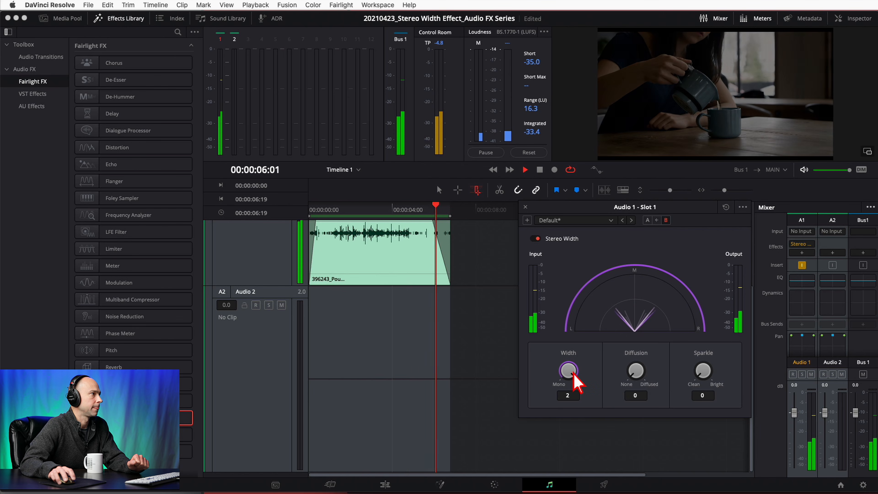
# During looped playback, try Width at 0, and set Width to 2, Diffusion to 1 and Sparkle to 0.95.
pyautogui.moveTo(567, 371); pyautogui.dragTo(435, 390)
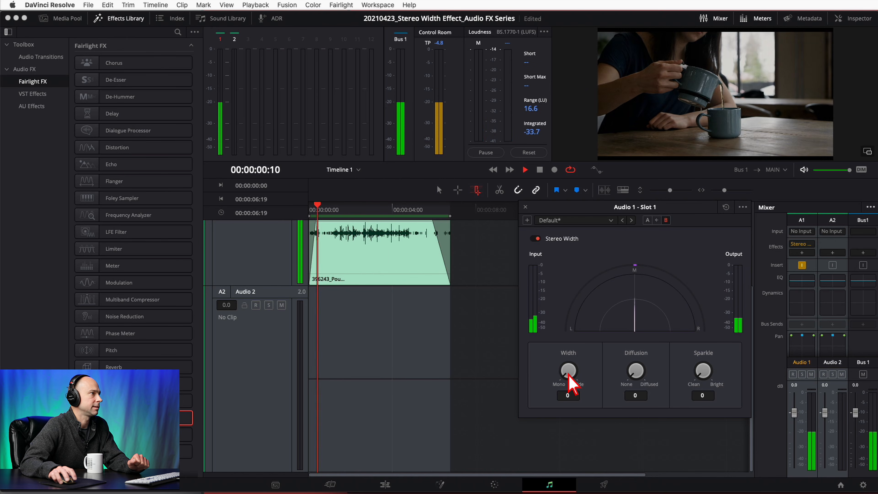
pyautogui.moveTo(571, 384); pyautogui.dragTo(686, 424)
pyautogui.moveTo(636, 378); pyautogui.dragTo(778, 416)
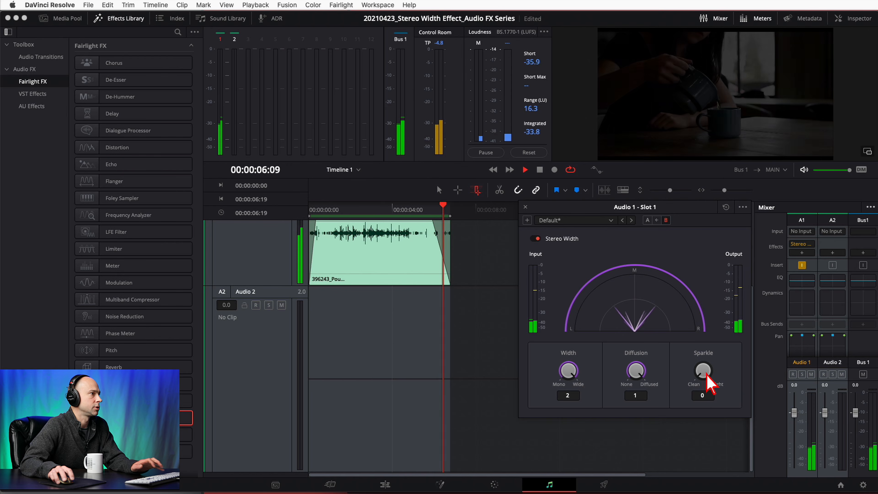
pyautogui.moveTo(704, 374); pyautogui.dragTo(807, 412)
# Lower Width to 0.05 and reset Diffusion and Sparkle to their default of 0.
pyautogui.moveTo(571, 371); pyautogui.dragTo(402, 436)
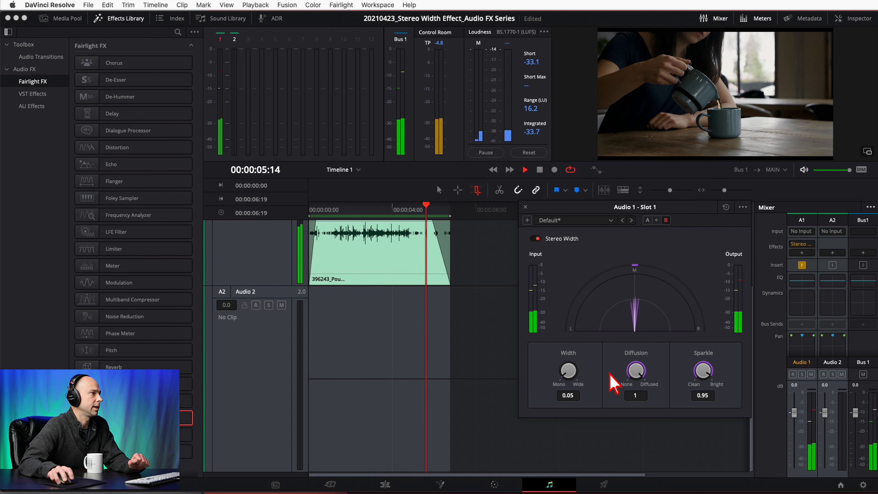
pyautogui.doubleClick(636, 370)
pyautogui.doubleClick(701, 370)
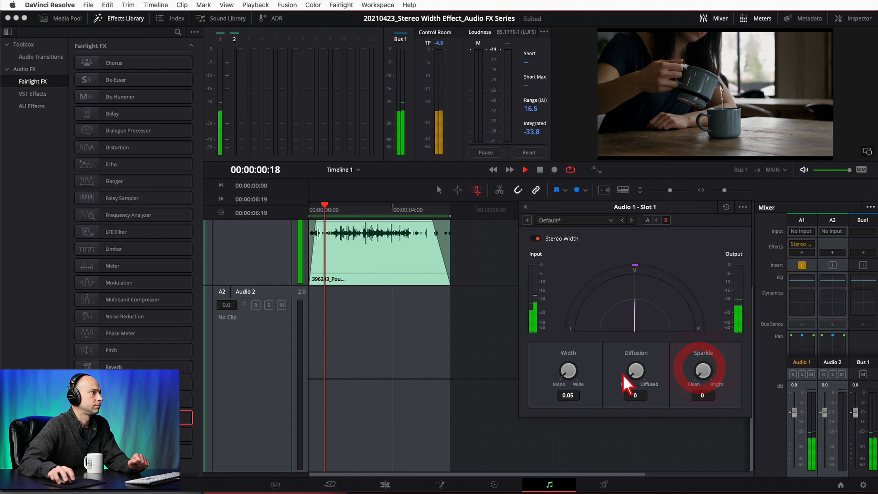
# Raise the Width and Diffusion of the Stereo Width effect while the pouring-water clip loops.
pyautogui.moveTo(568, 372); pyautogui.dragTo(708, 377)
pyautogui.moveTo(637, 369); pyautogui.dragTo(829, 382)
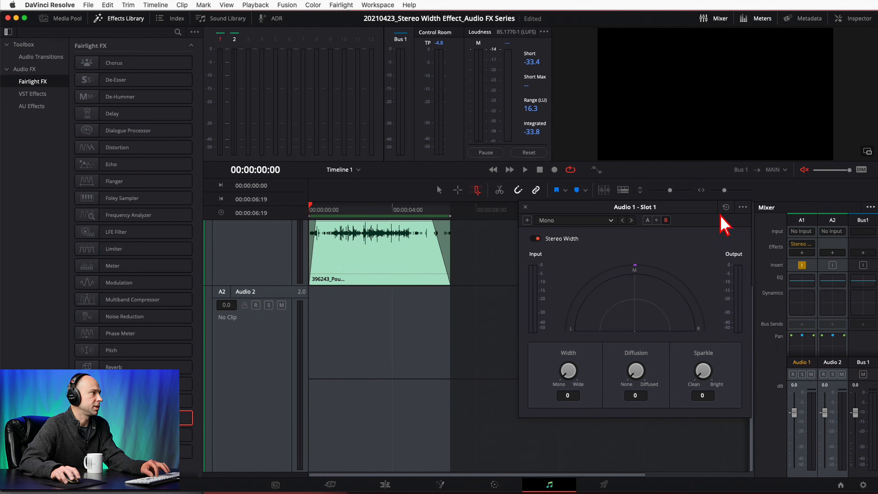
# Play the looped pouring-water clip with the Mono preset and raise its Width.
pyautogui.press('space')
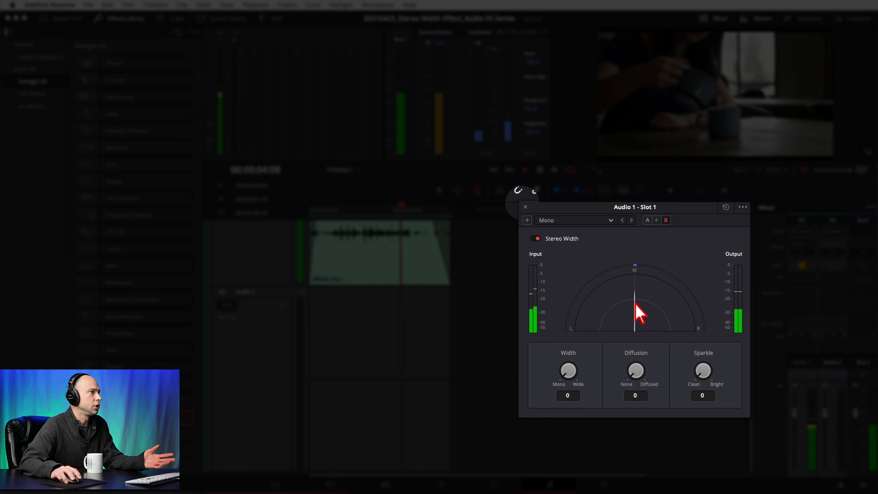
pyautogui.moveTo(569, 378); pyautogui.dragTo(682, 382)
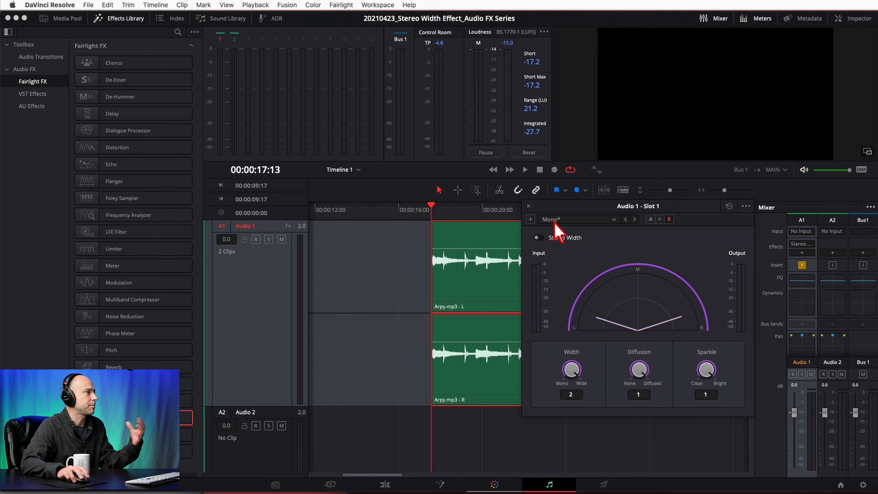
# Play the Arpy.mp3 music clip and switch Stereo Width on and off repeatedly to compare the sound, leaving it enabled.
pyautogui.press('space')
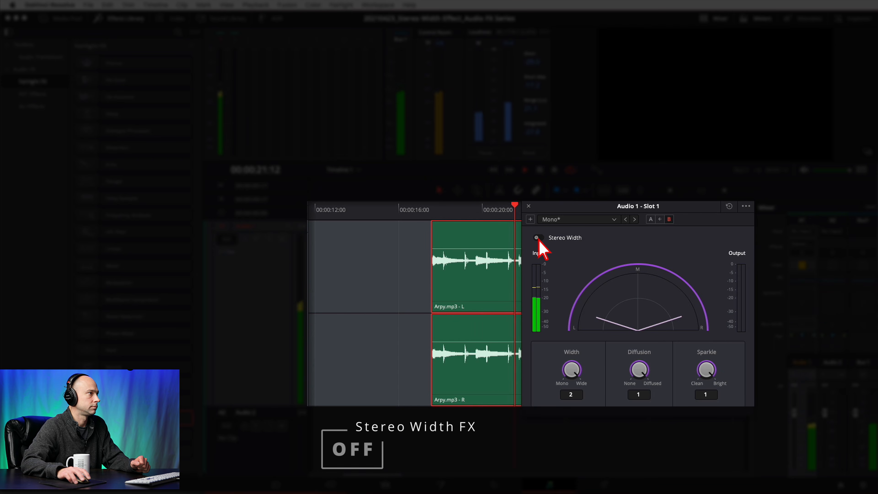
pyautogui.click(538, 238)
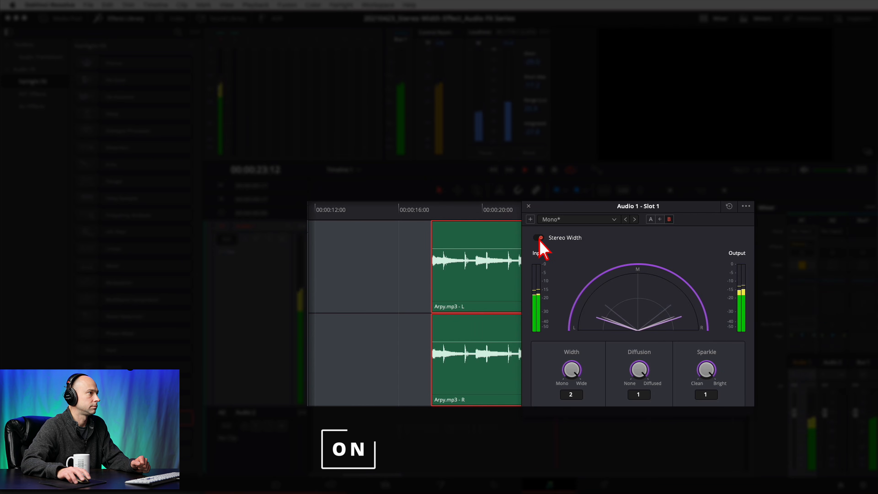
pyautogui.click(539, 238)
pyautogui.click(538, 239)
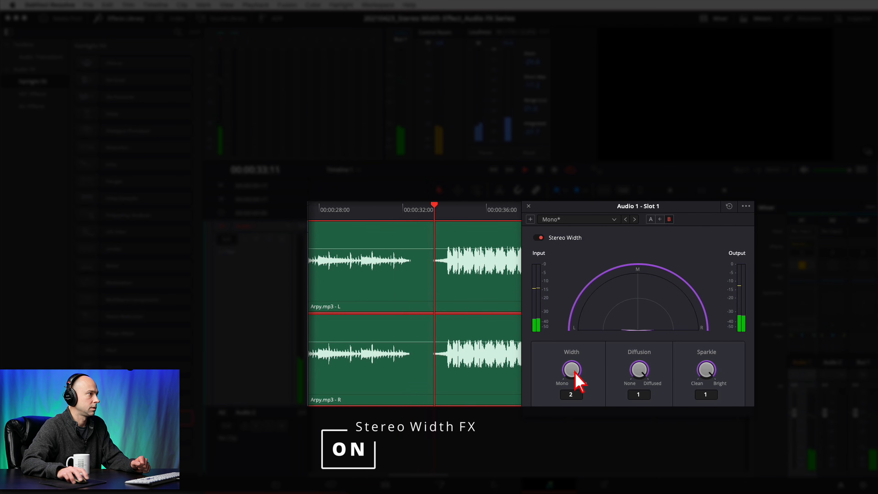
pyautogui.click(539, 238)
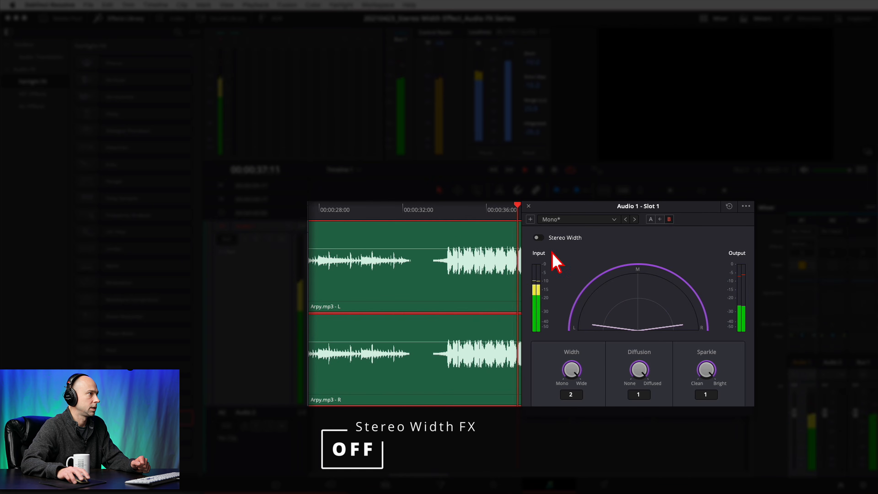
pyautogui.click(540, 241)
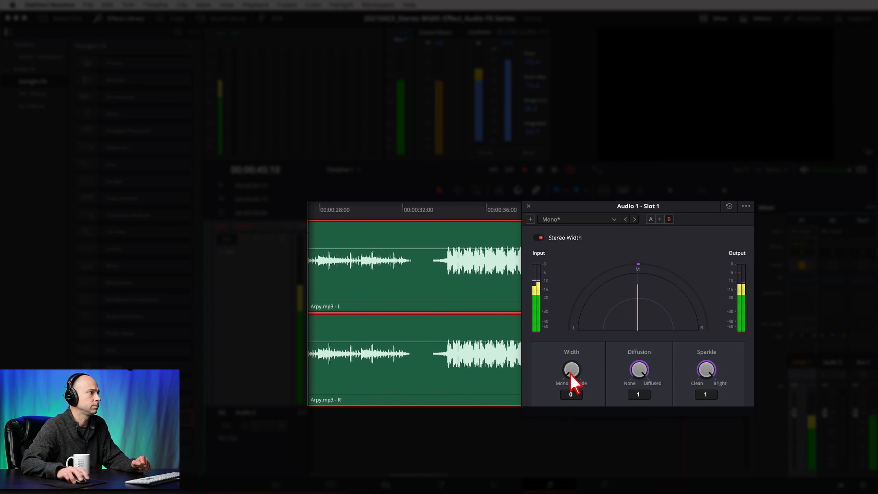
# Raise Width to 2 and lower Diffusion to 0.80 while the music plays.
pyautogui.moveTo(651, 377); pyautogui.dragTo(868, 429)
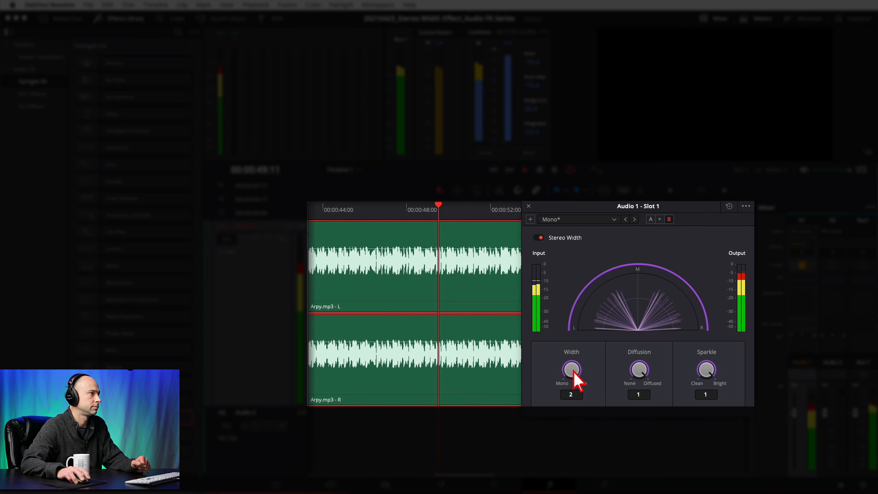
pyautogui.moveTo(639, 369); pyautogui.dragTo(619, 370)
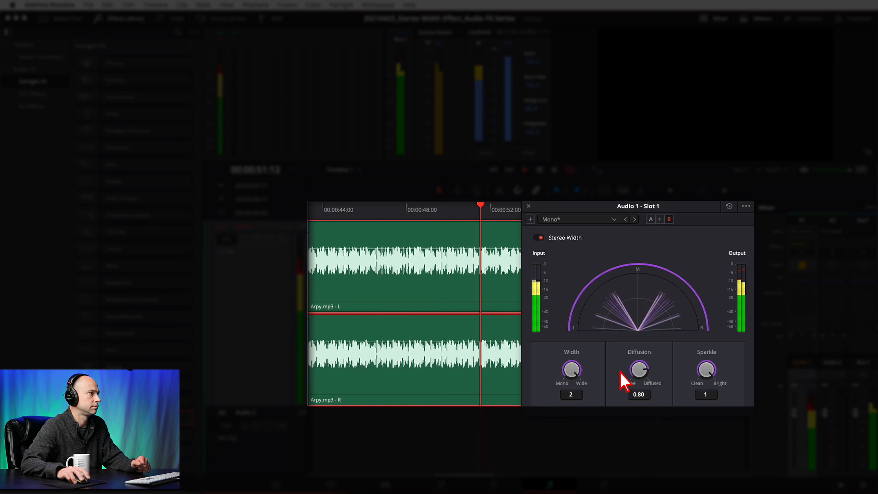
# Compare the music with Stereo Width bypassed and enabled at the reduced Diffusion setting, leaving the effect on.
pyautogui.click(539, 238)
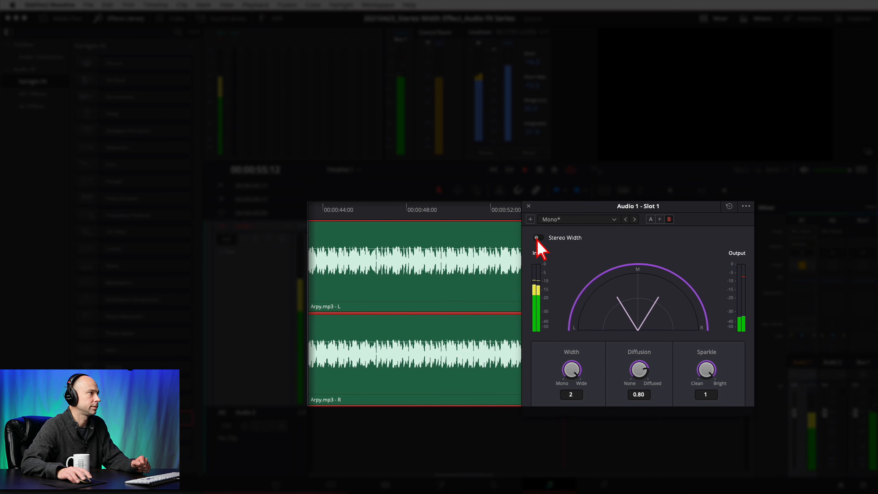
pyautogui.click(538, 238)
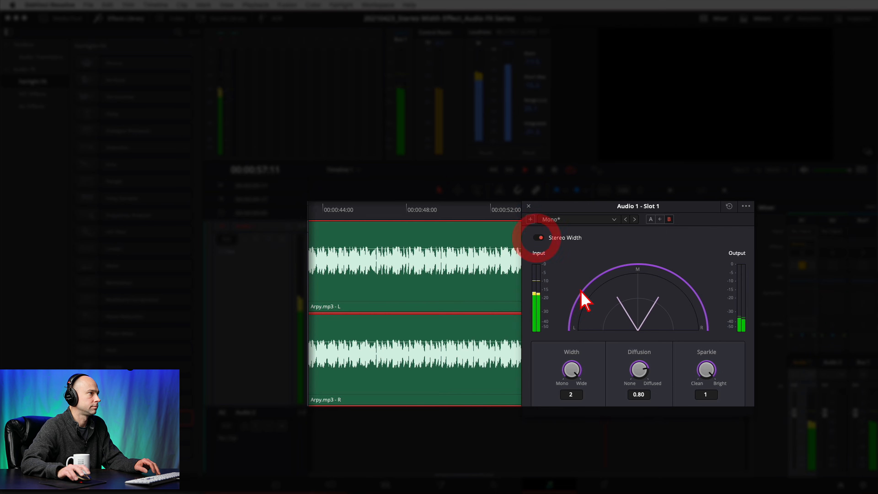
pyautogui.click(538, 238)
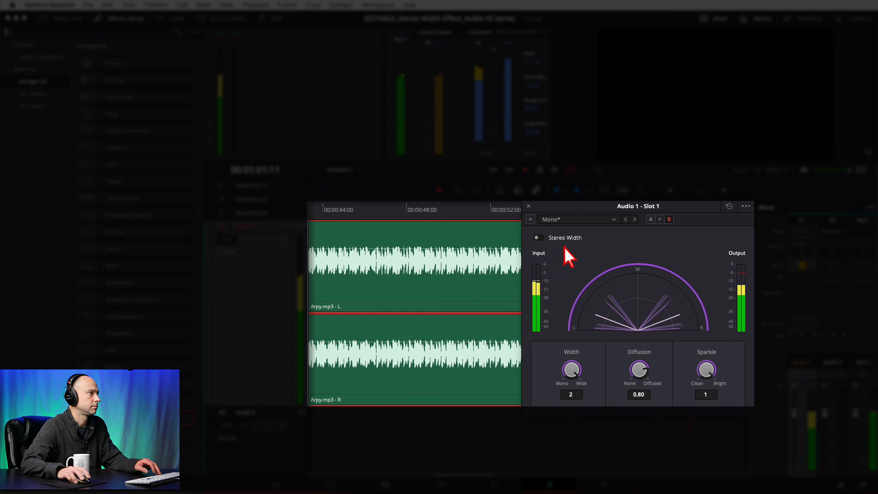
pyautogui.click(537, 238)
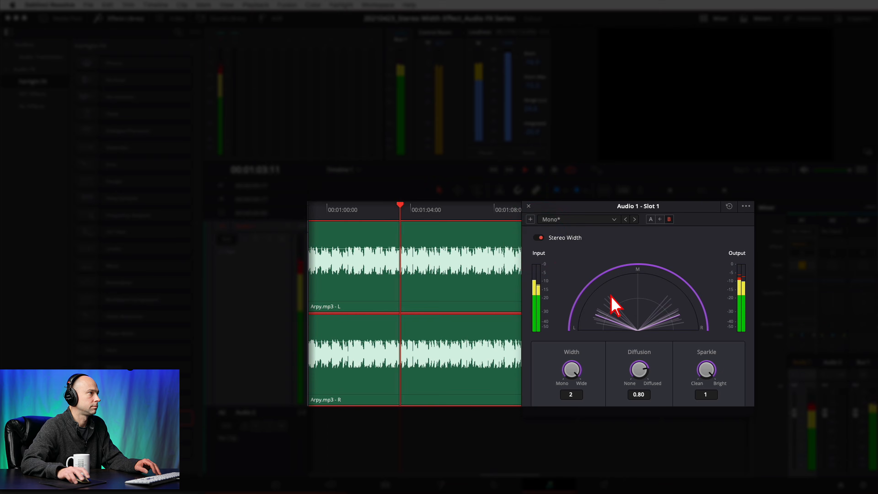